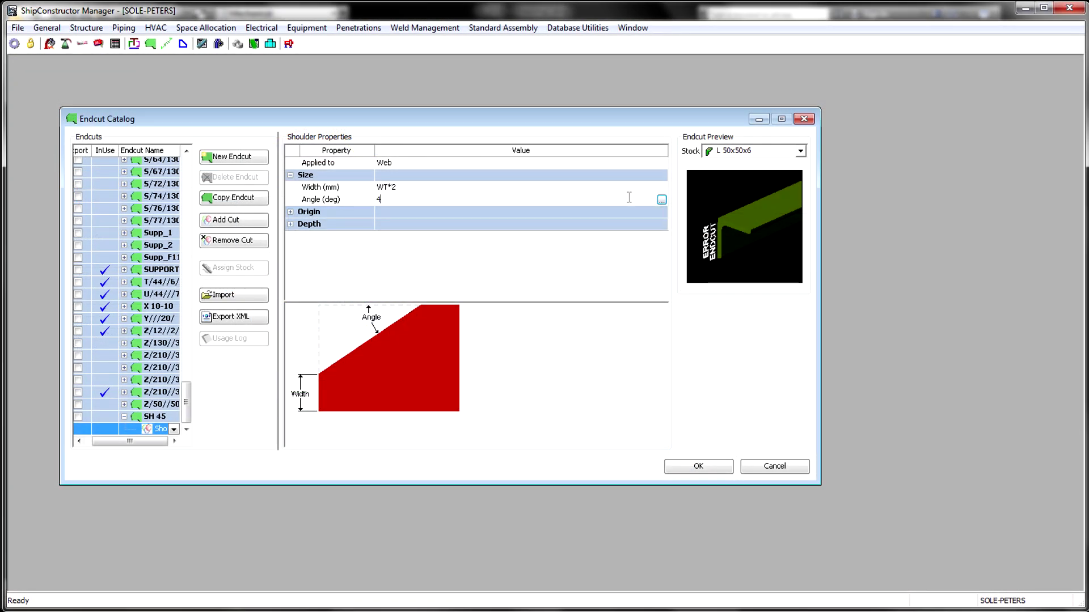
- Expand Origin and give the SH 45 shoulder cut a Full Dimension trim adjustment
click(309, 212)
click(661, 248)
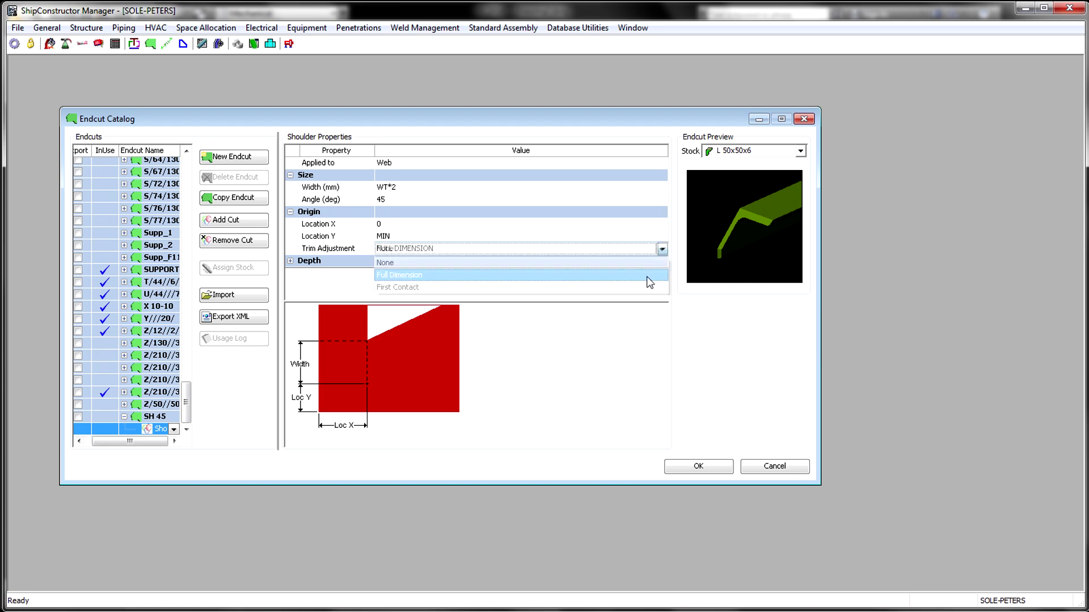
click(641, 274)
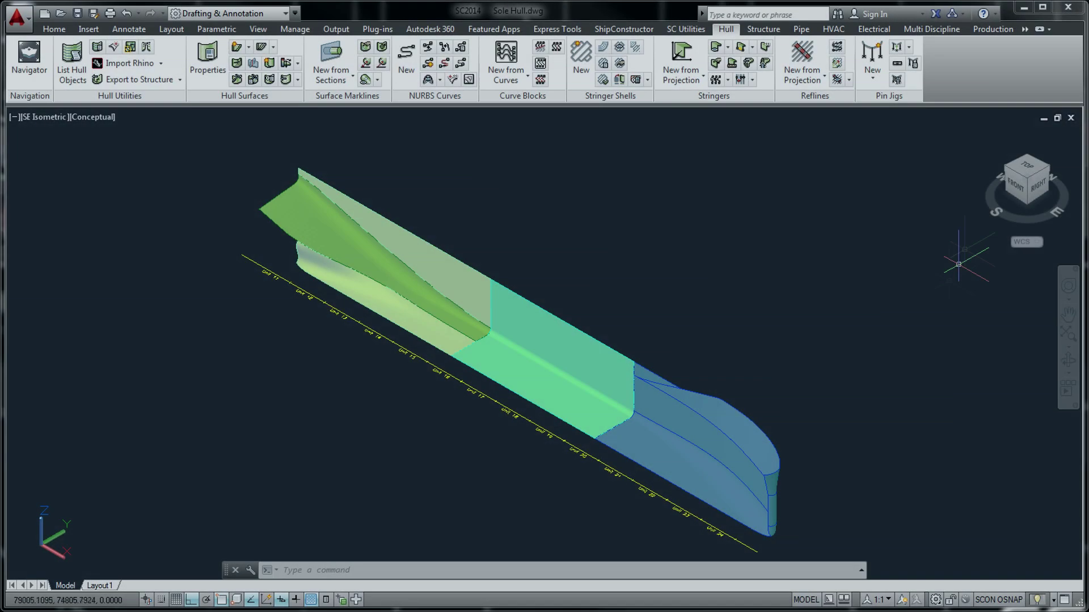
- View the hull from the Top and zoom a window onto the stern
click(1026, 168)
key(z)
key(Return)
key(w)
key(Return)
click(340, 315)
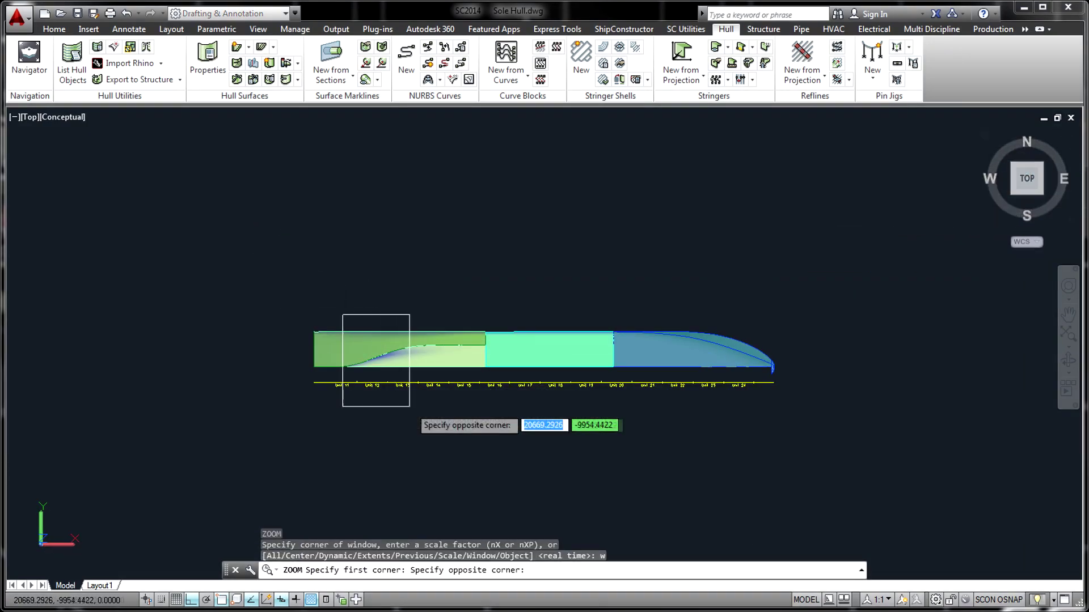
click(410, 407)
- Expand the aft bottom surface into a flat plate and move it clear of the hull
right_click(658, 349)
click(707, 455)
click(651, 372)
click(505, 416)
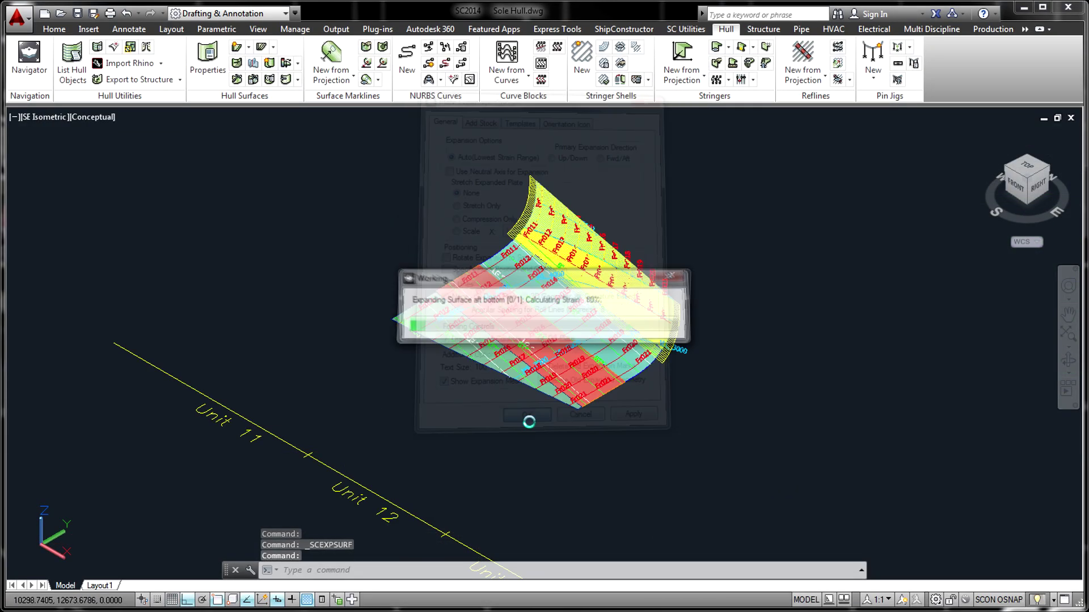
click(529, 421)
click(562, 409)
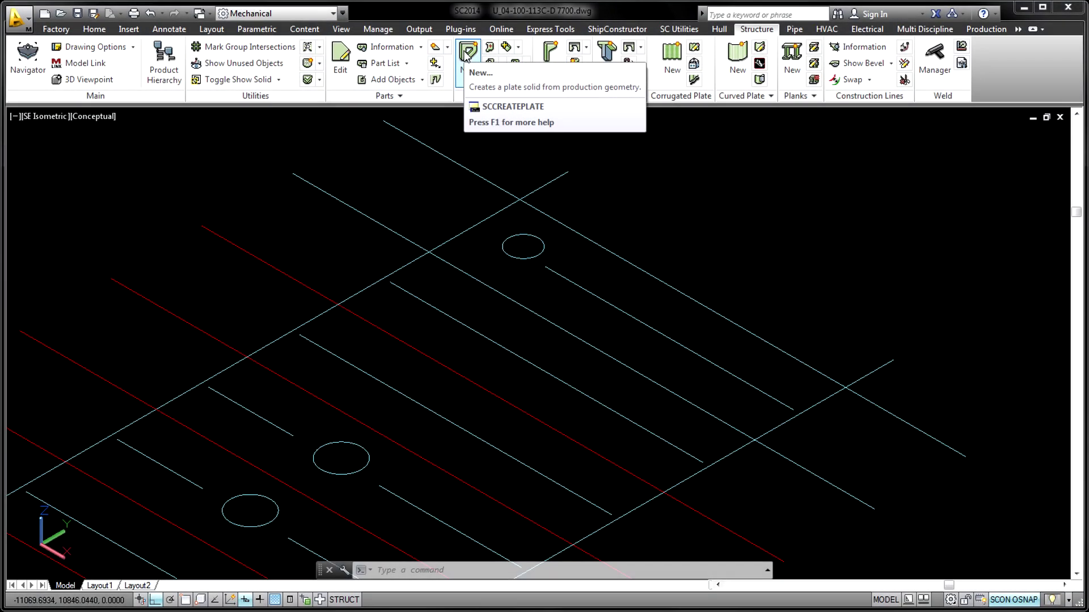
- Create two plates by picking interior points inside the deck boundaries
click(467, 57)
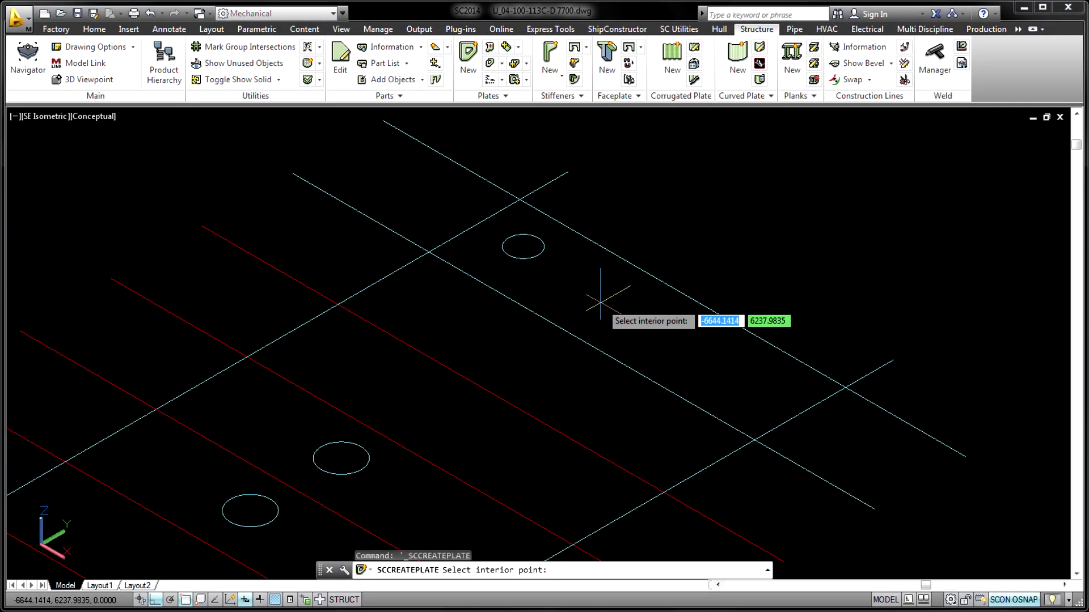
click(600, 303)
click(543, 426)
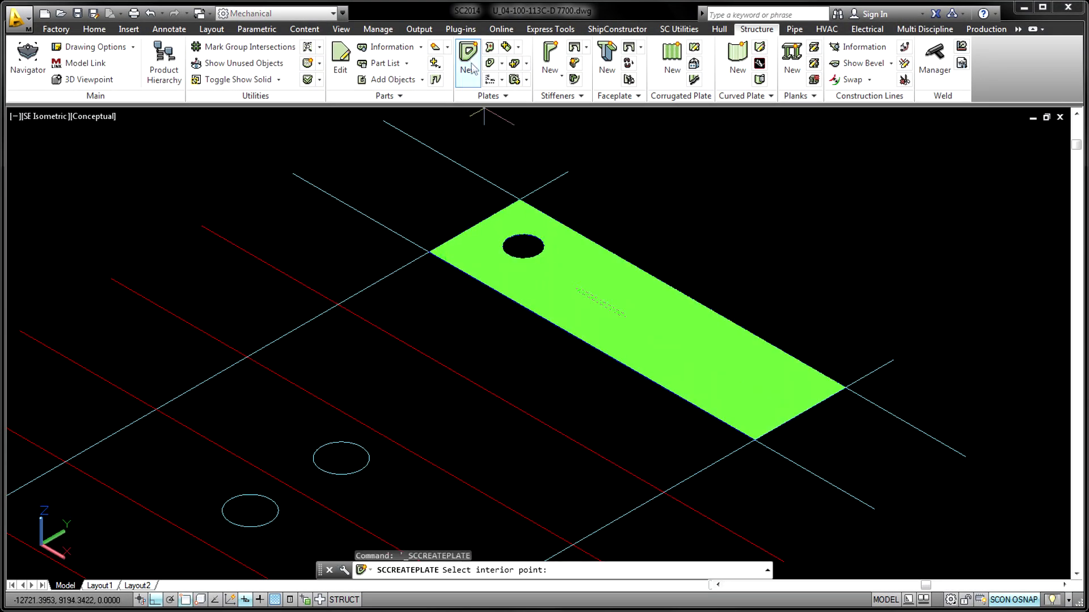
click(491, 344)
click(543, 426)
- Add stiffeners along the construction line, attached to the deck plate
click(467, 57)
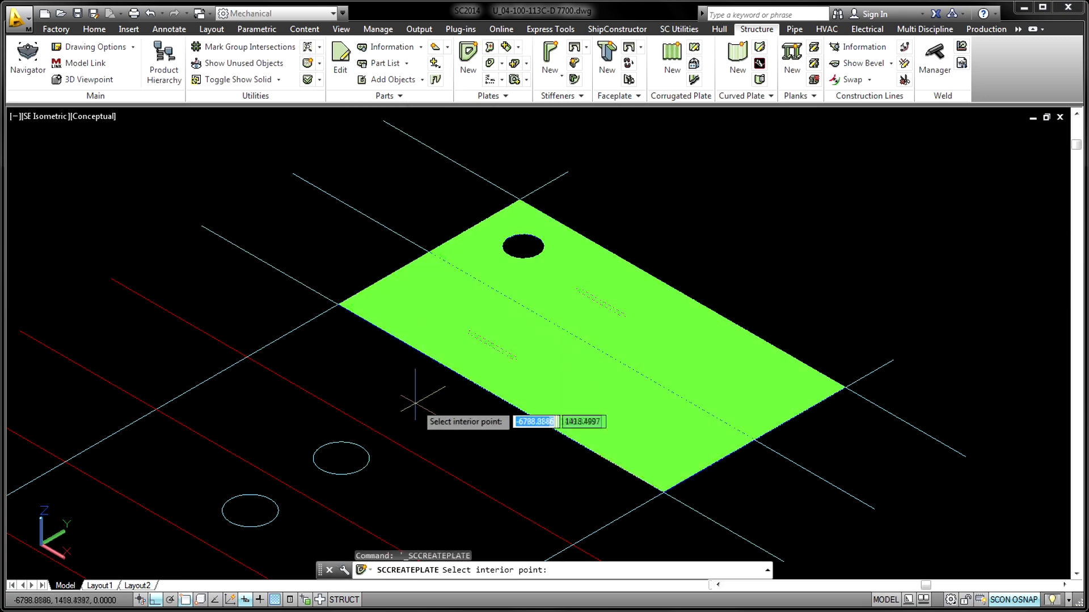
click(576, 352)
key(Return)
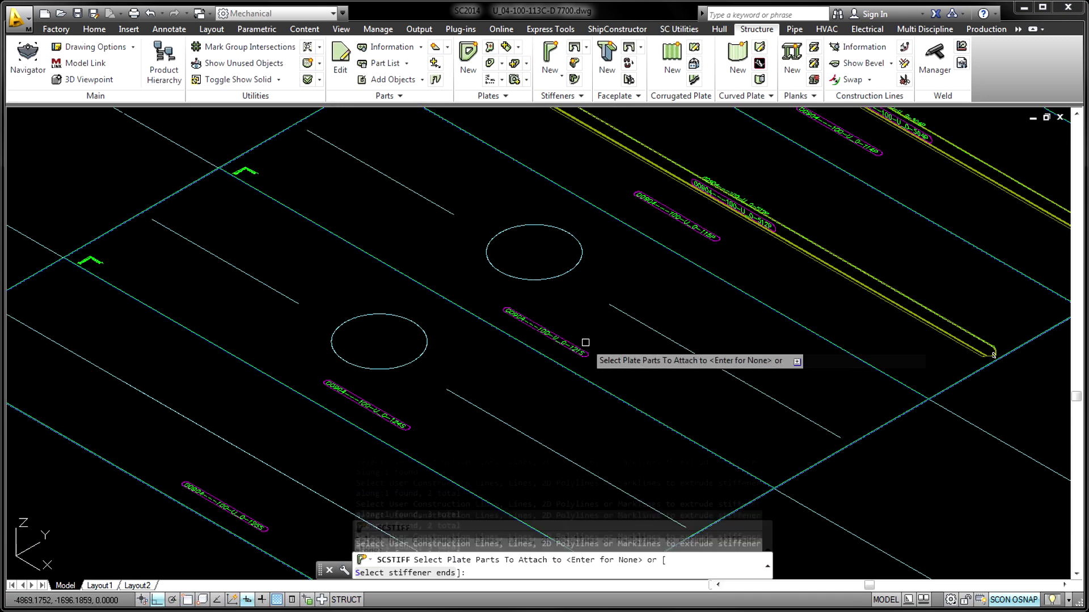
click(590, 343)
key(Return)
click(742, 382)
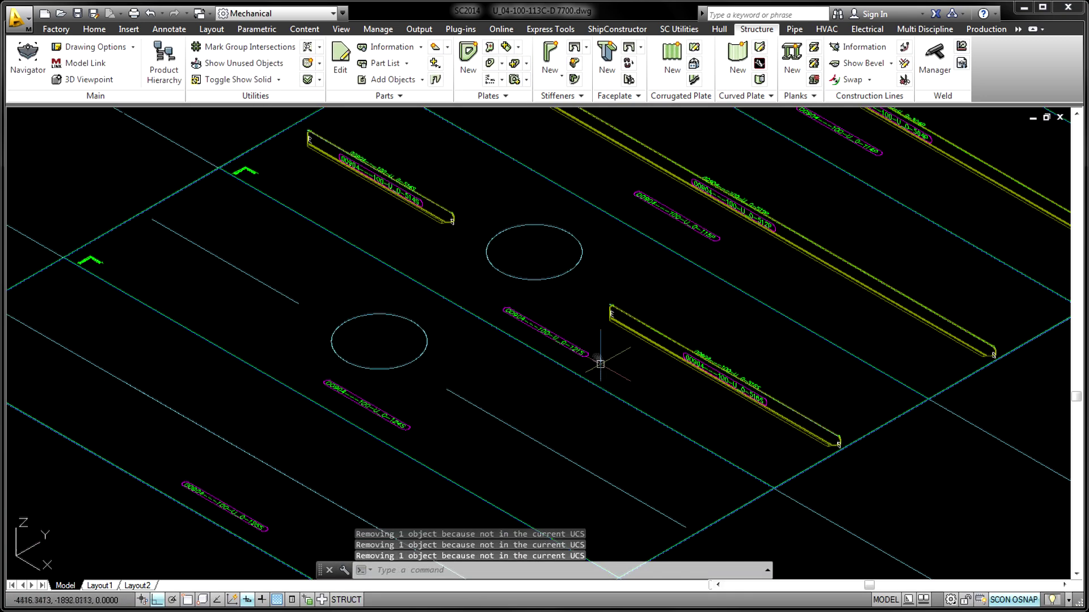
middle_drag(566, 317, 693, 230)
- Cut stiffener cutouts into the web plate for the two new stiffeners
key(Return)
click(375, 303)
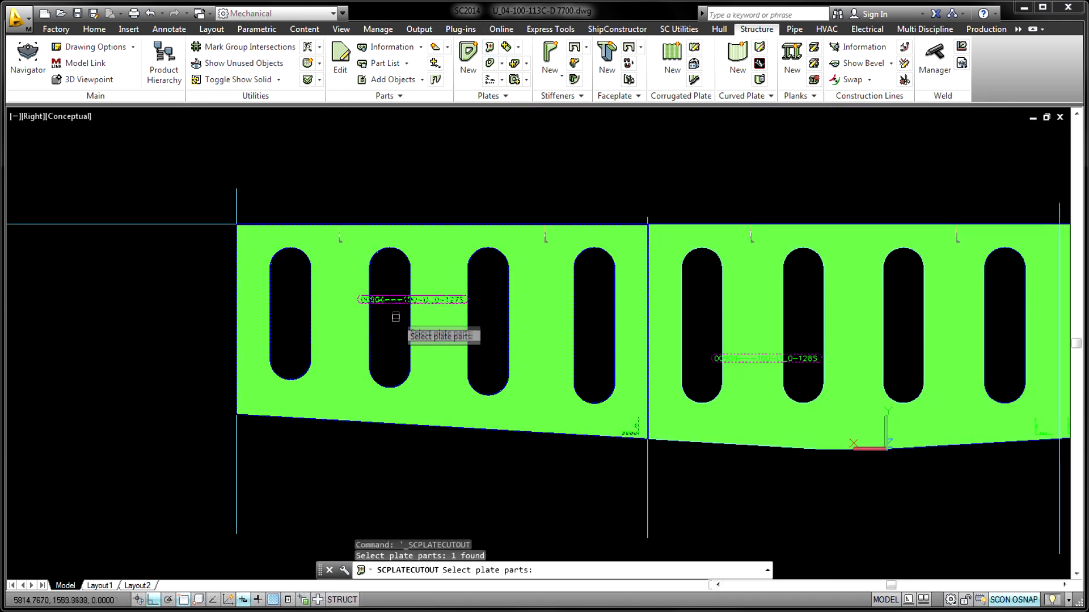
key(Return)
click(605, 425)
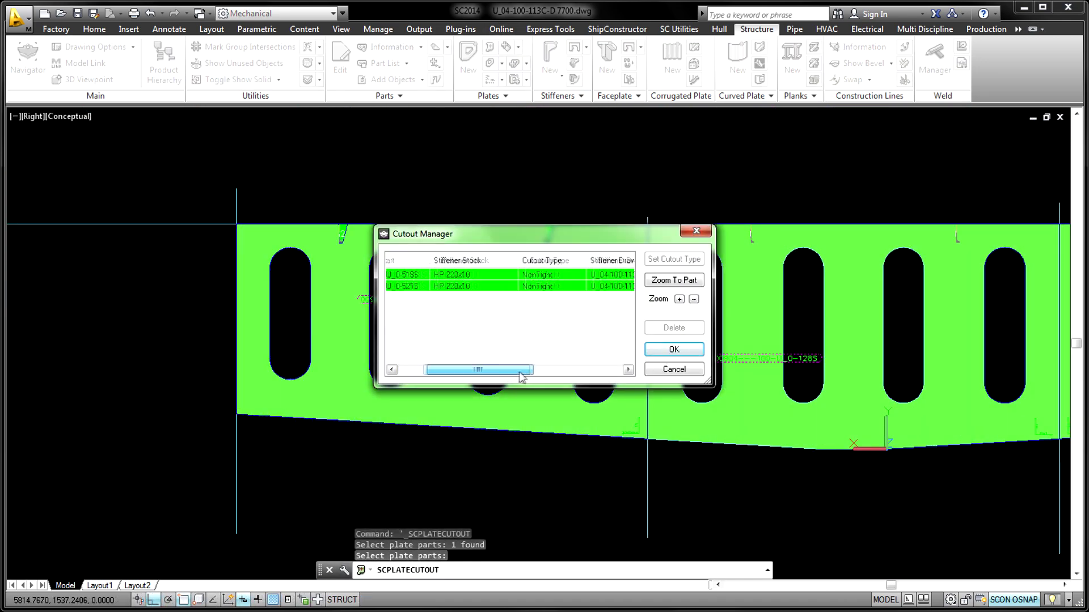
click(672, 351)
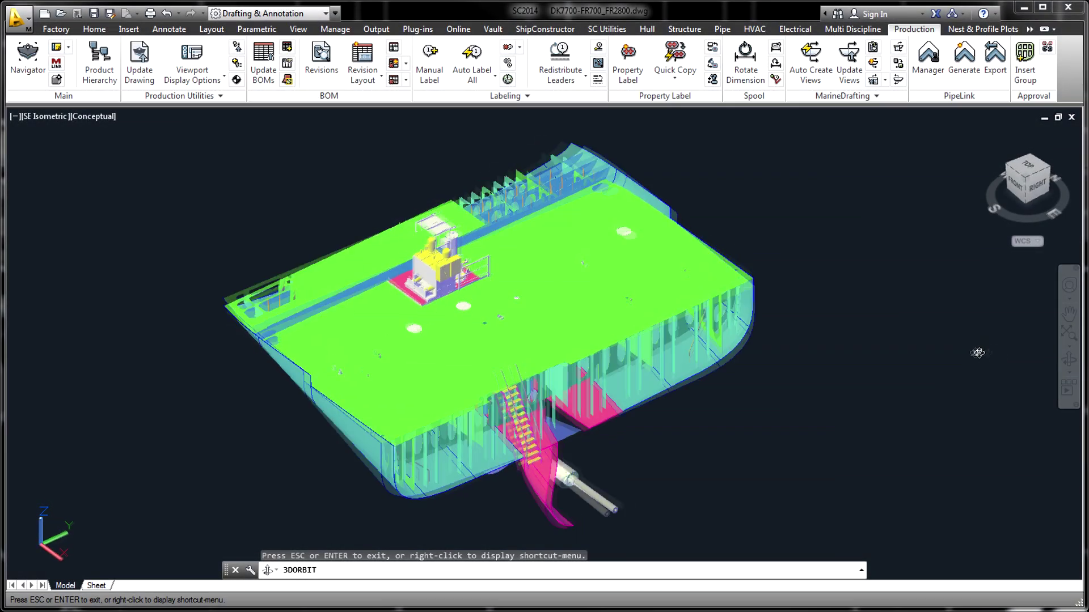
- Orbit the model and open the dk7700-fr1400 MarineDrafting drawing from Navigator
mouse_move(899, 299)
mouse_down()
mouse_move(772, 215)
mouse_move(612, 377)
mouse_move(345, 401)
mouse_move(238, 379)
mouse_move(204, 308)
mouse_up()
click(28, 59)
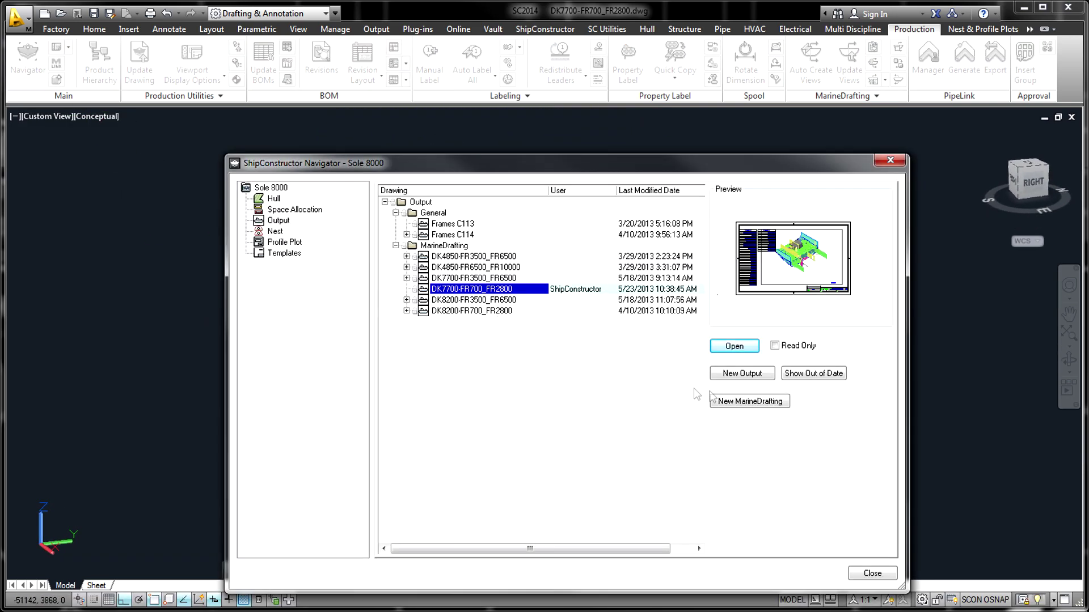
click(734, 402)
- Update all drawing views from the model and zoom into the hull section
click(849, 60)
click(628, 532)
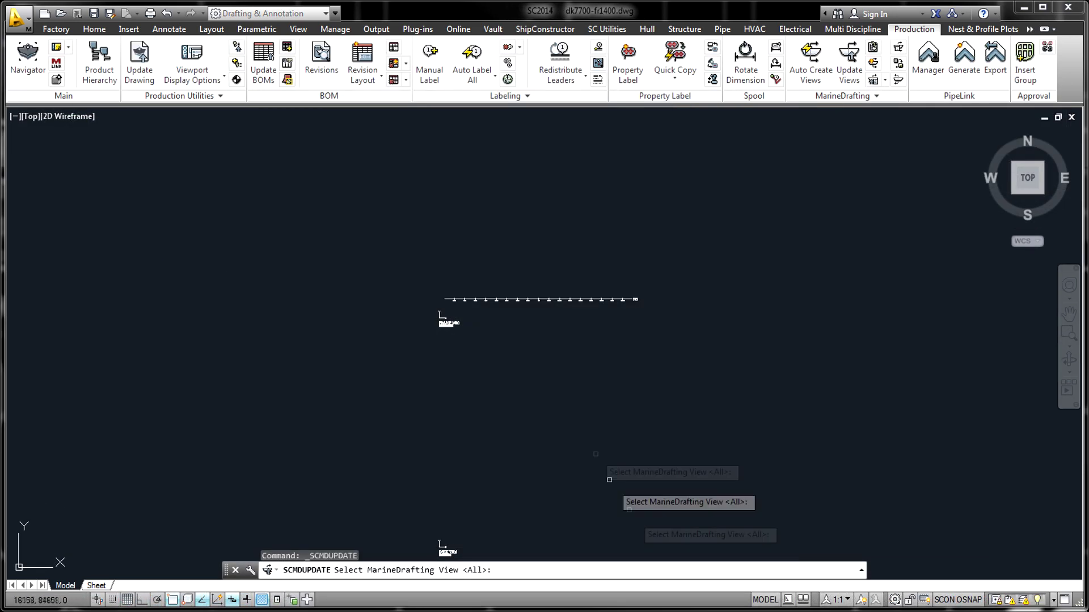
key(Return)
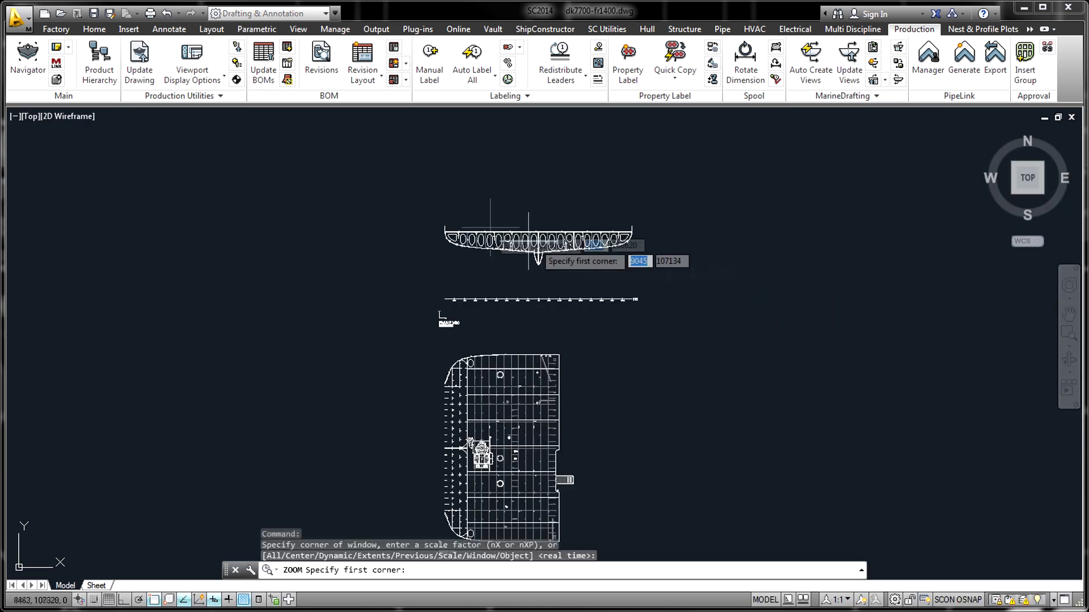
click(486, 270)
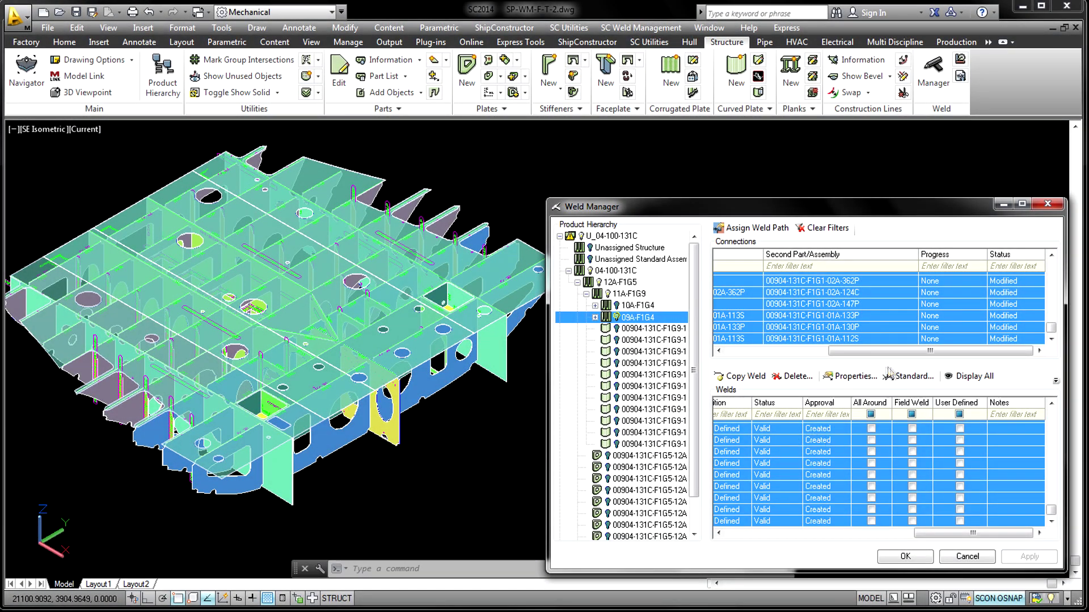
- Assign the Below Main Deck weld standard, then place the pinjig's pin grid and table
click(890, 374)
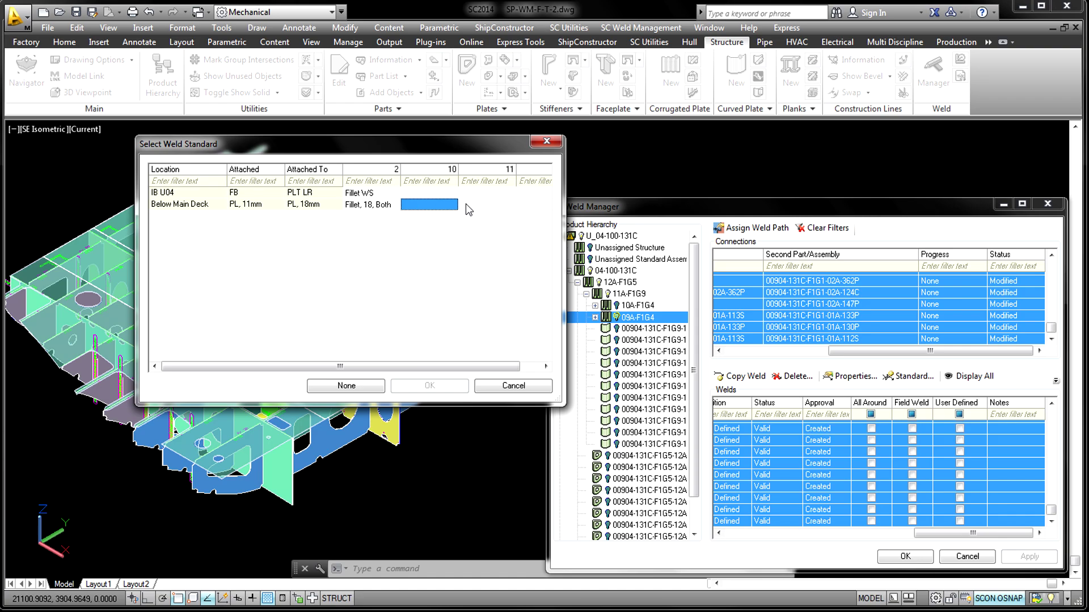
double_click(385, 206)
right_click(631, 321)
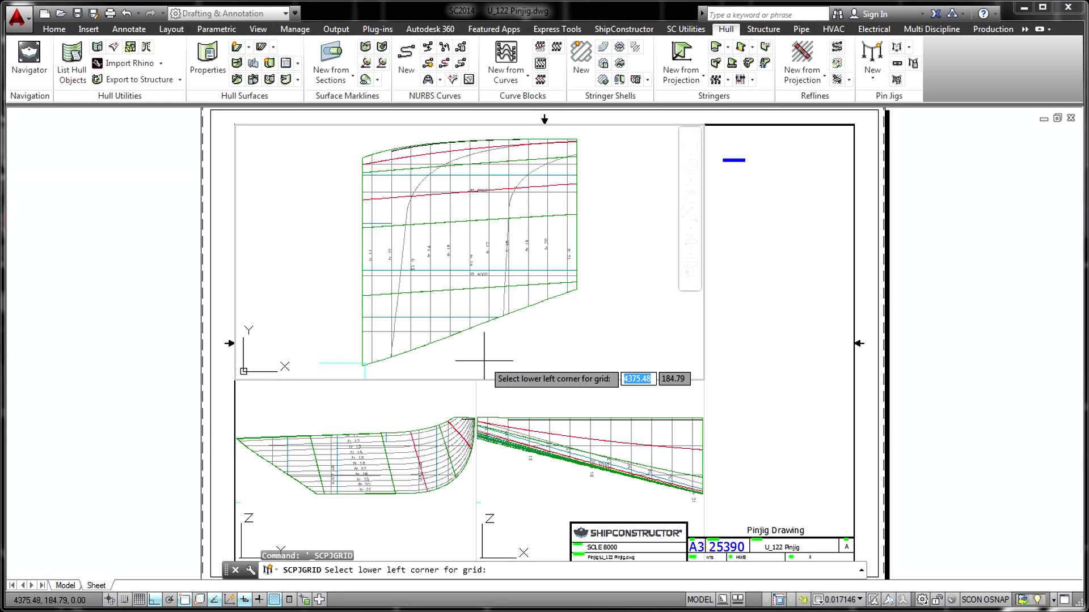
click(364, 363)
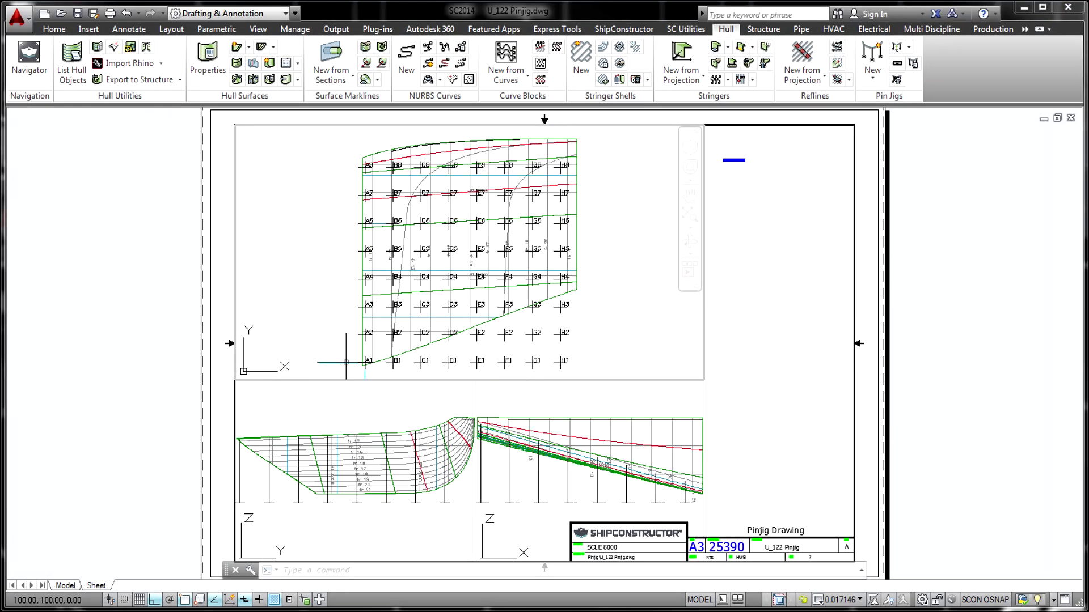
click(896, 80)
- Zoom a window onto the pair of nested parts in the PL10 plate nest
text(z)
key(Return)
text(w)
key(Return)
click(495, 155)
click(835, 265)
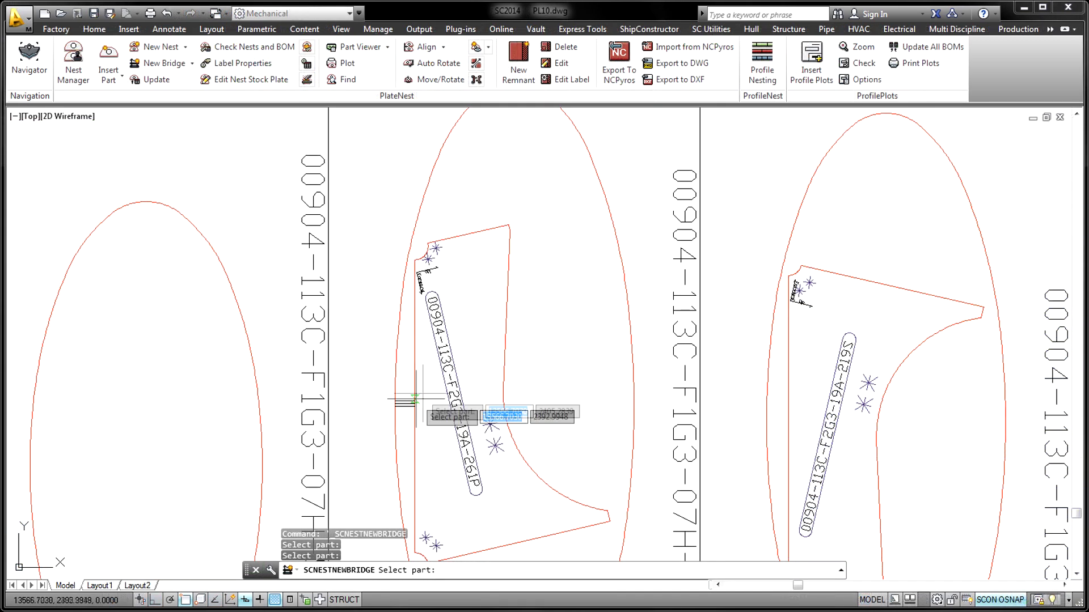
scroll(468, 230, down, 7)
scroll(514, 321, up, 7)
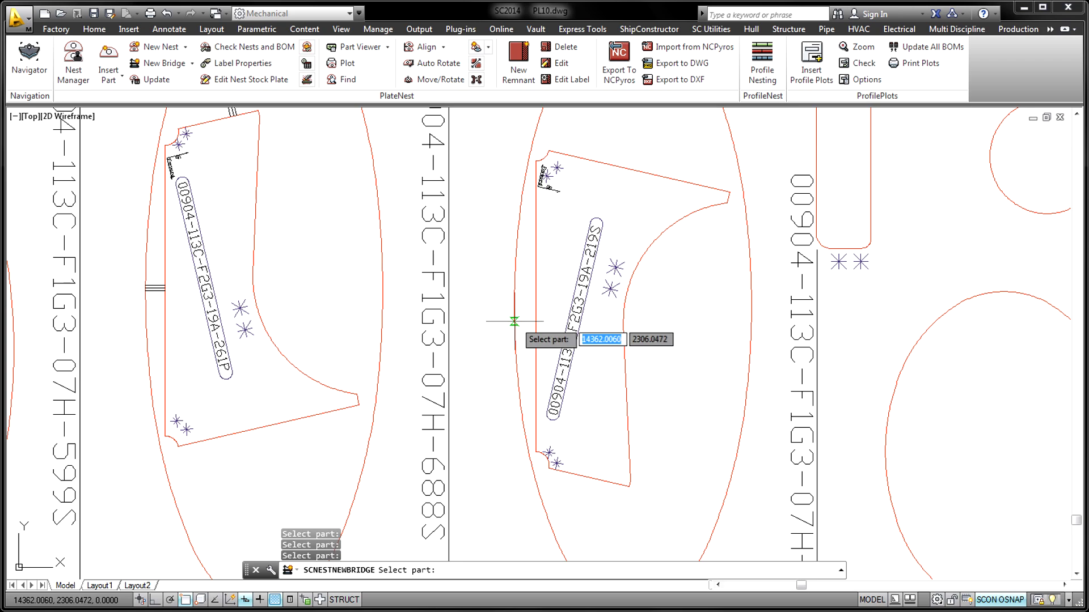
scroll(533, 321, down, 3)
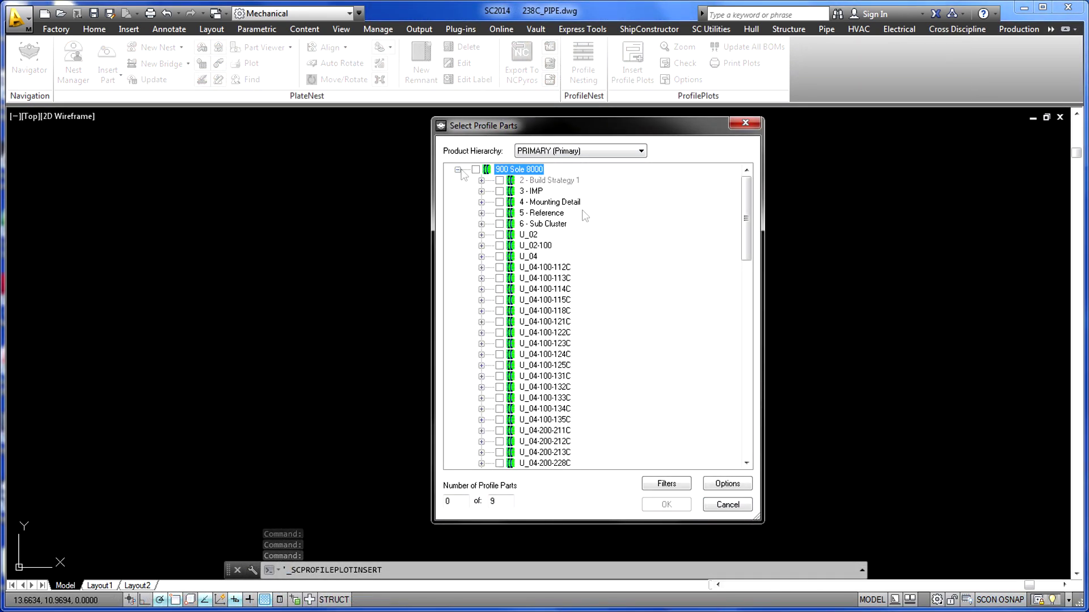
- Insert profile plots for the 01A-F1G1 parts of assembly U_04-200-238C with default plot options
drag(744, 214, 744, 275)
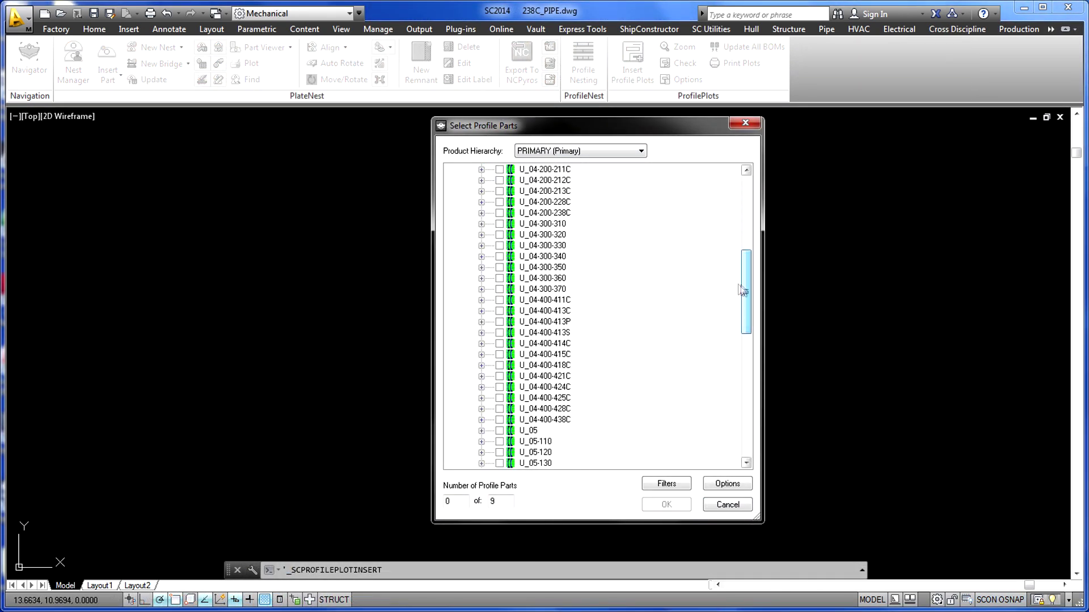
click(481, 213)
click(529, 343)
click(572, 354)
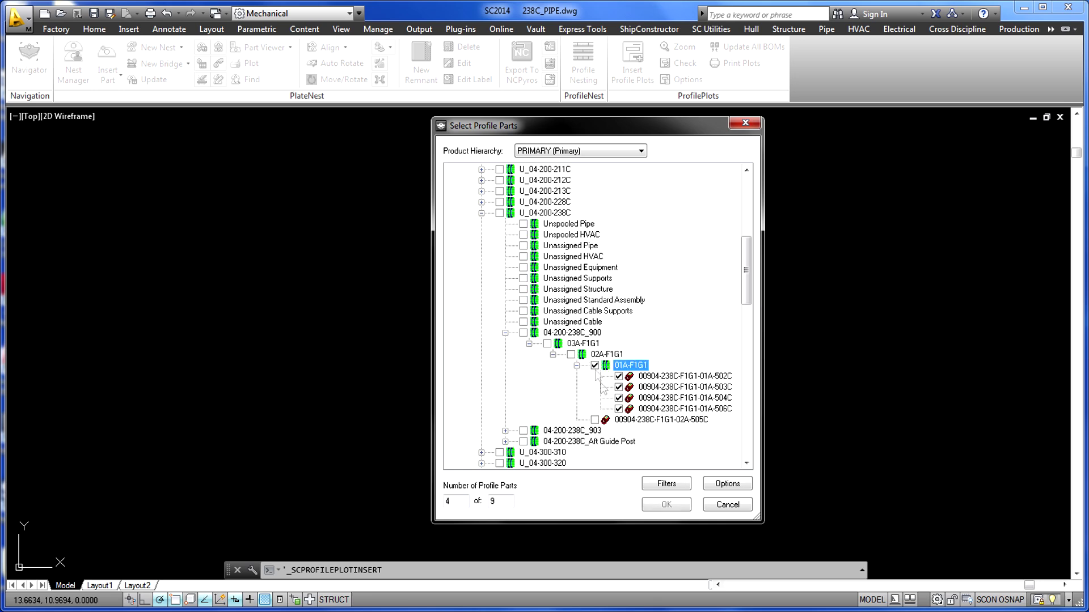
click(728, 484)
click(680, 465)
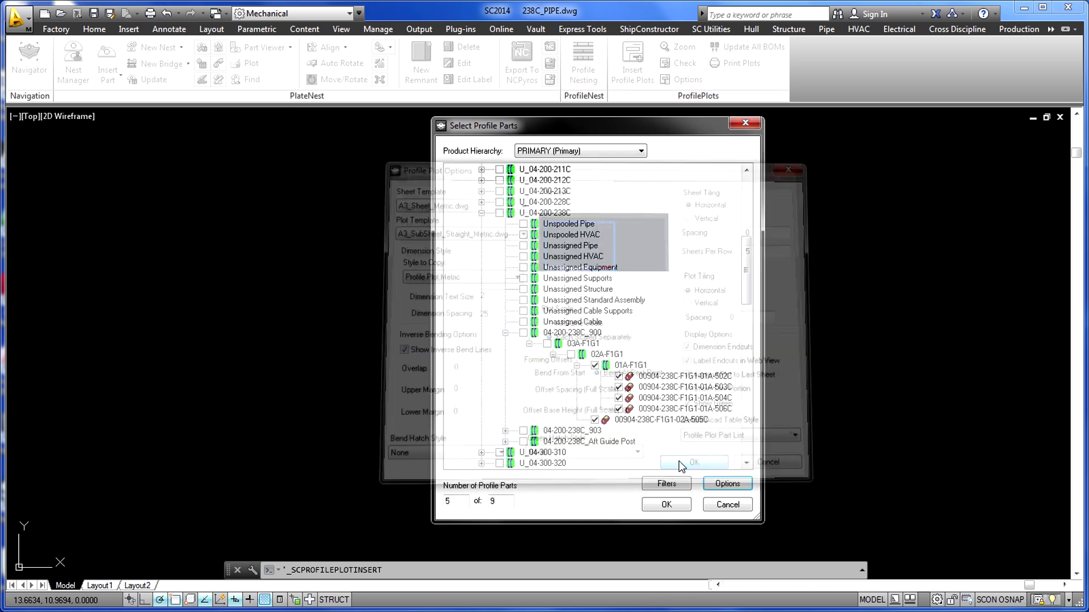
click(672, 505)
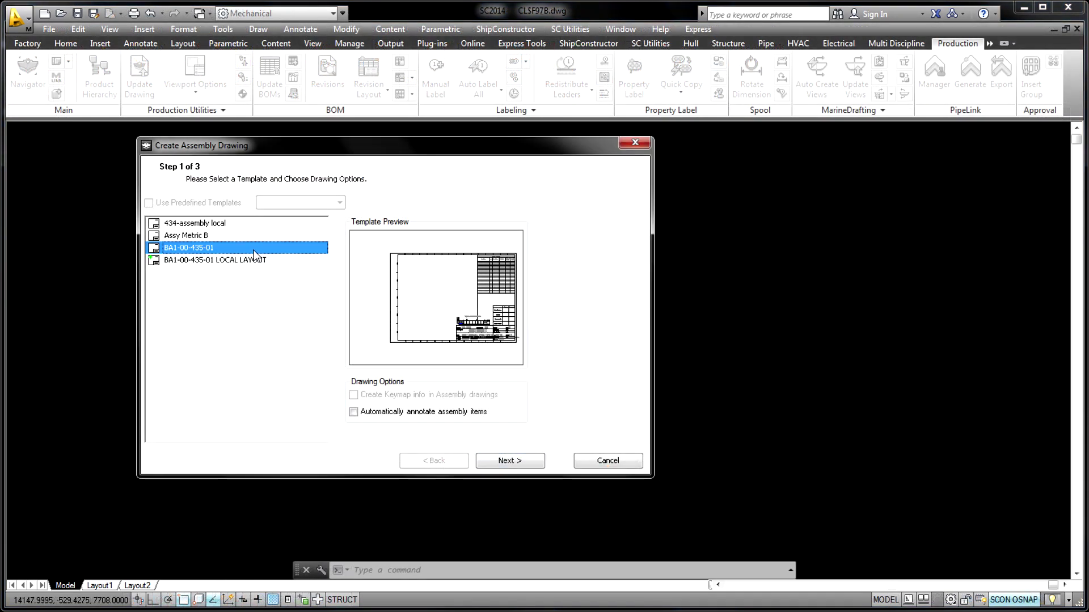
- Generate the Deck 7700 assembly drawing from template BA1-00-435-01 and reposition its part labels
click(509, 462)
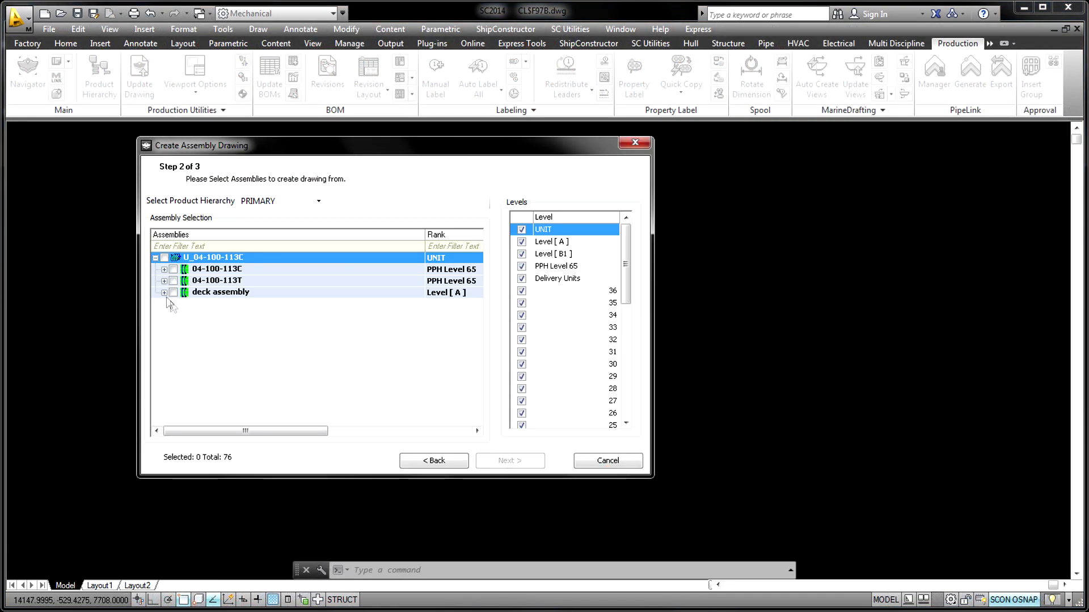
click(181, 304)
click(510, 460)
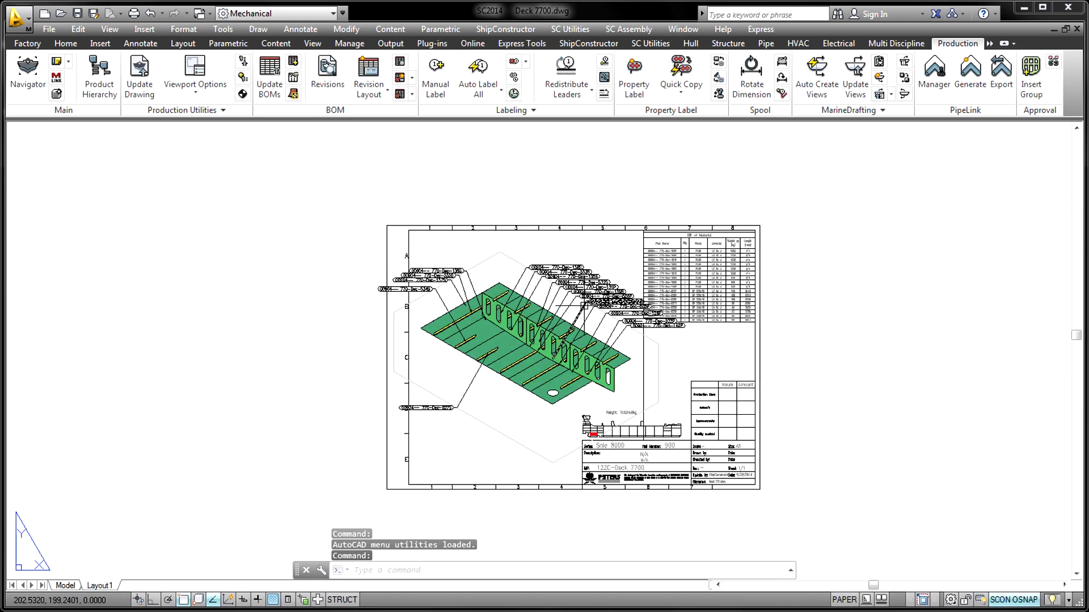
scroll(610, 313, up, 4)
click(551, 277)
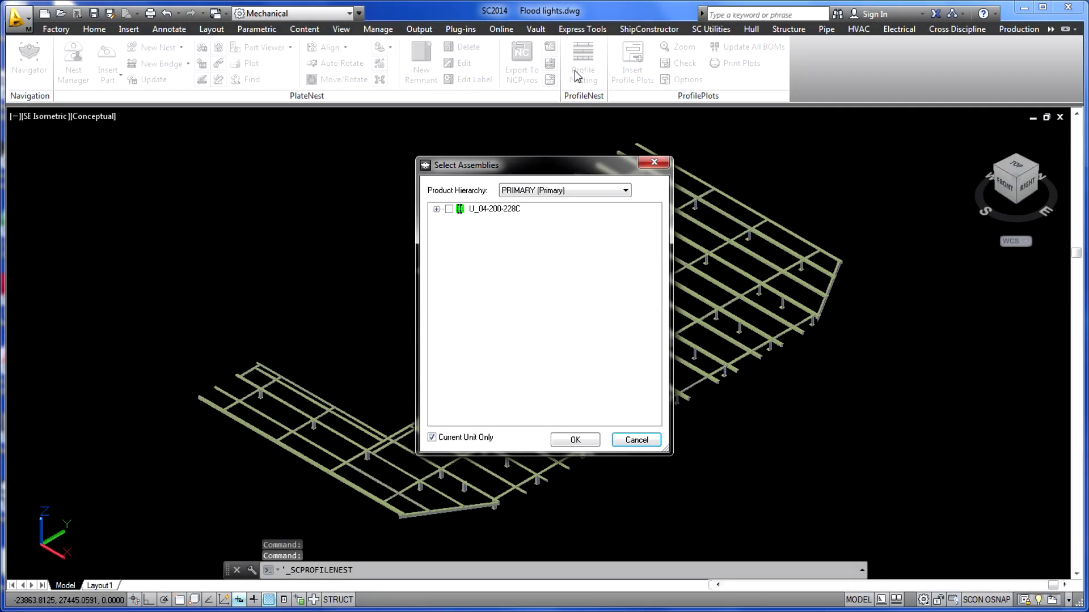
- Nest the 156 L 50x50x6 parts of U_04-200-228C onto 6096 mm stock lengths
click(436, 210)
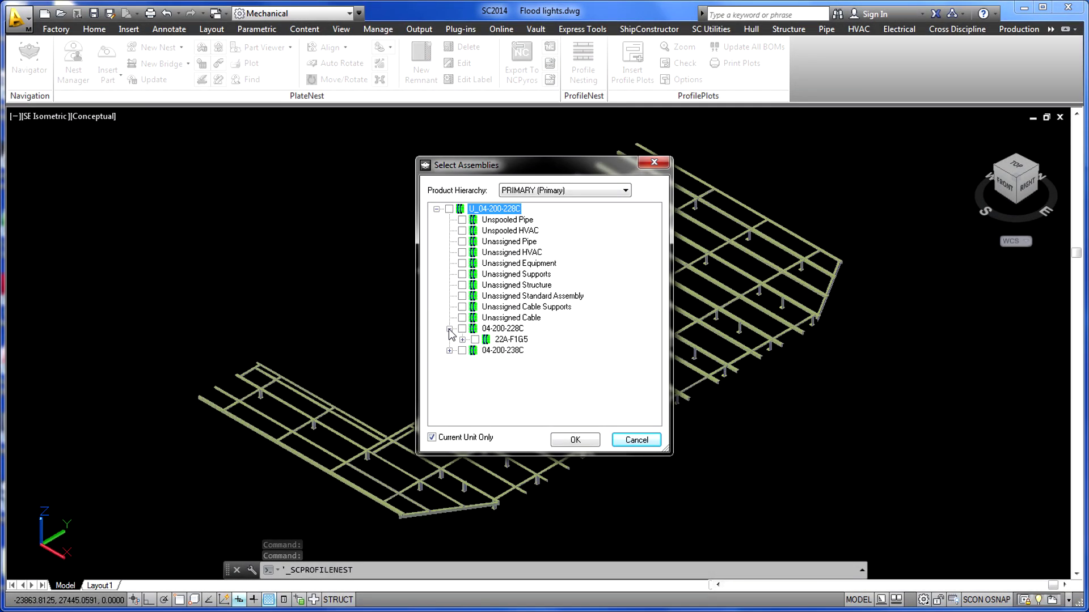
click(570, 440)
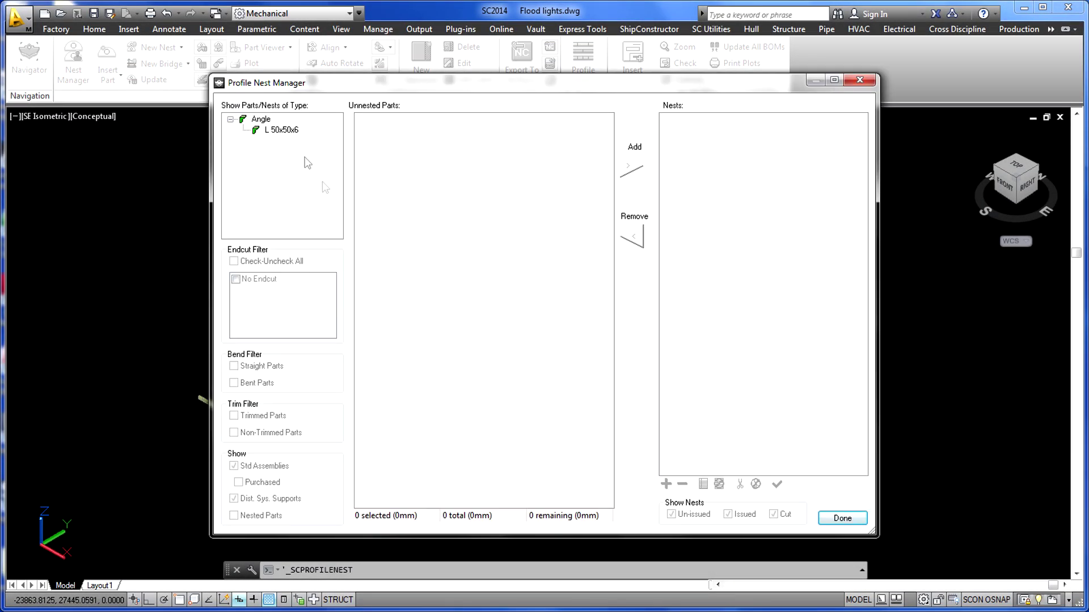
click(287, 131)
click(629, 169)
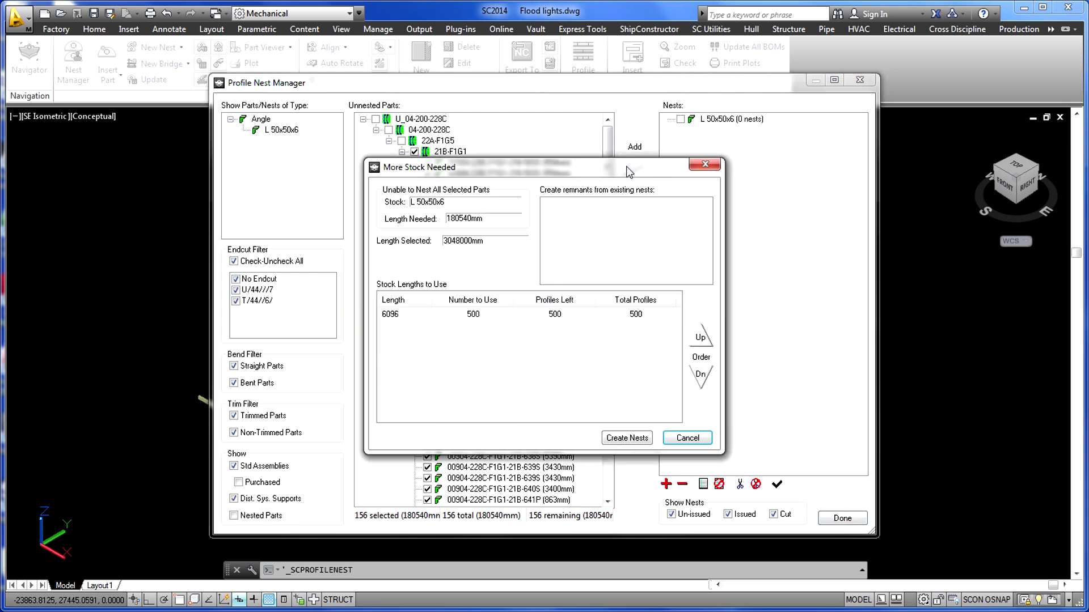
click(622, 440)
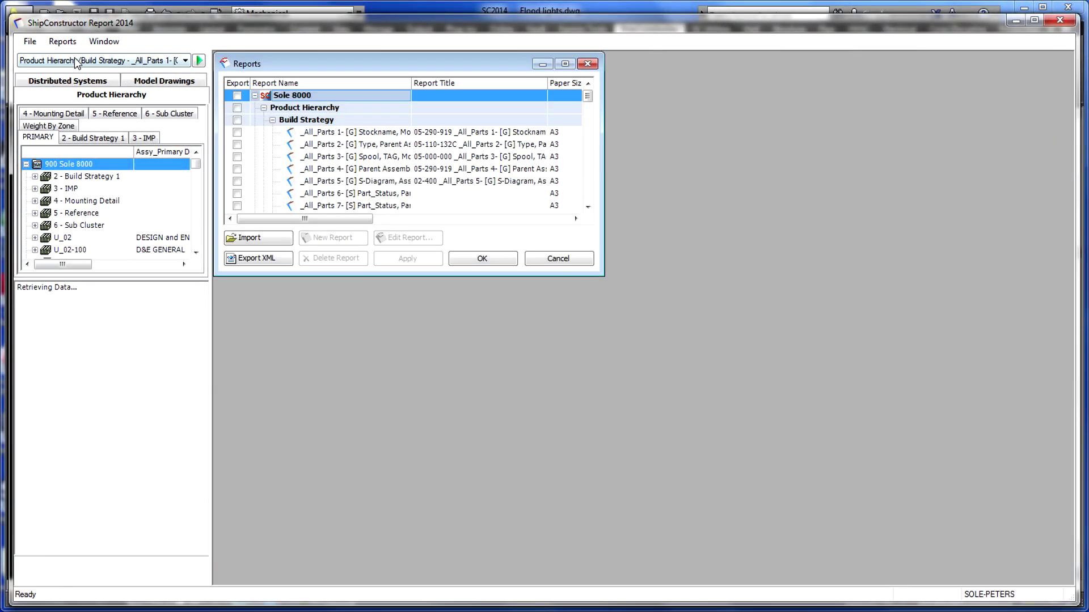
- Select the Profile Nest Detail report and review its attribute fields in the layout editor
click(273, 119)
click(334, 180)
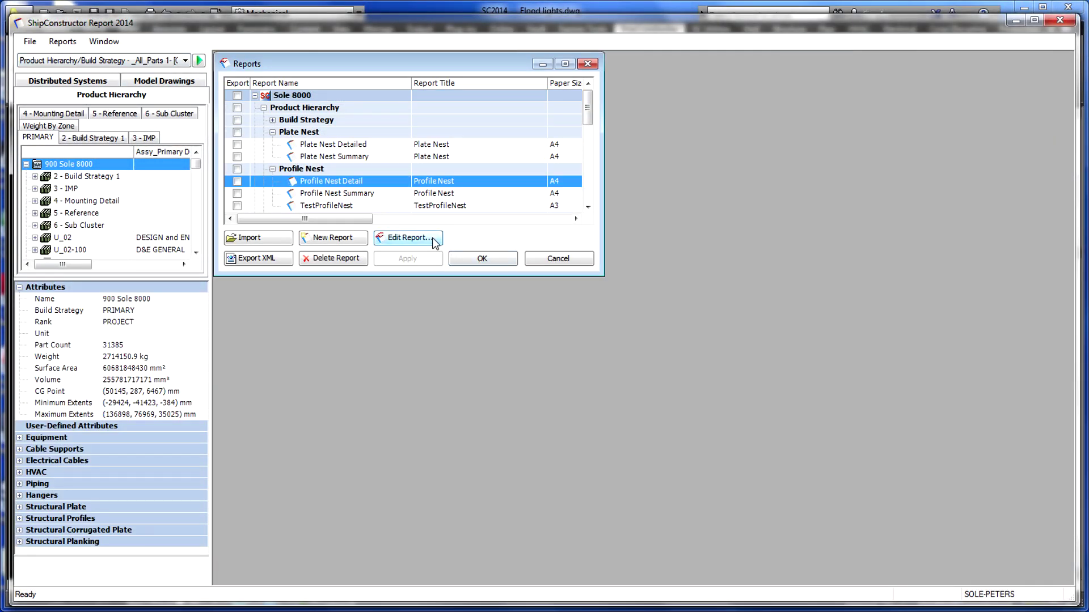
click(408, 238)
drag(527, 451, 521, 513)
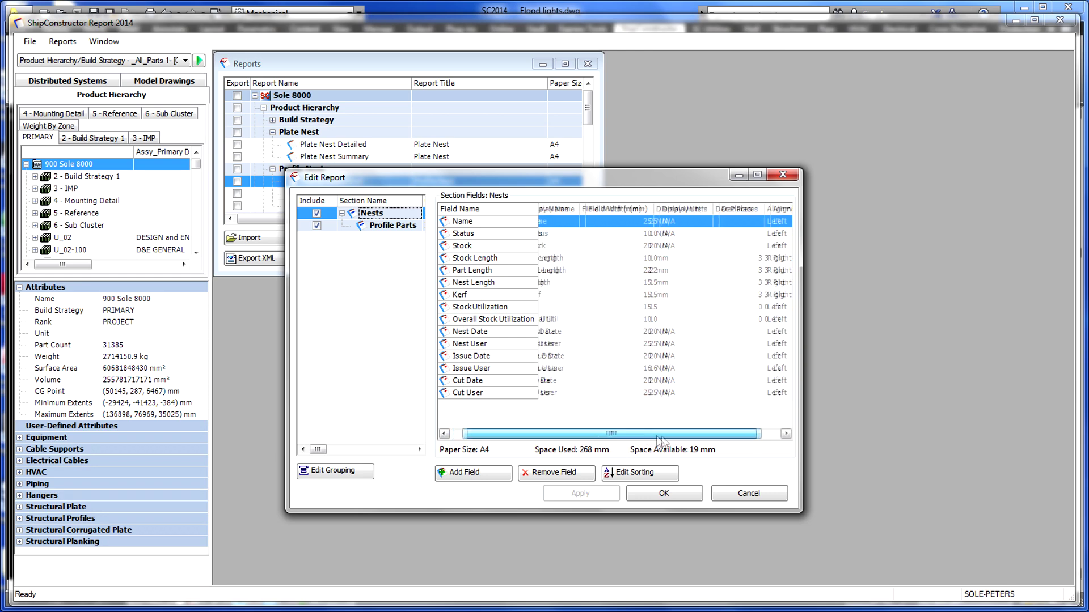
click(497, 473)
click(502, 111)
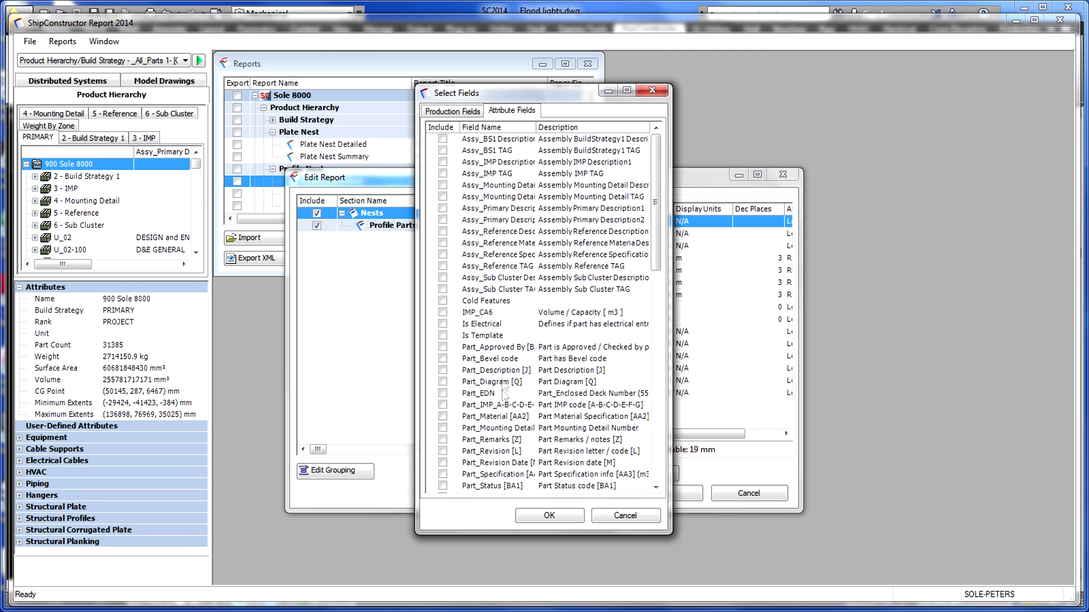
click(528, 513)
- Review the Profile Parts section fields and accept the report layout
click(391, 225)
click(471, 475)
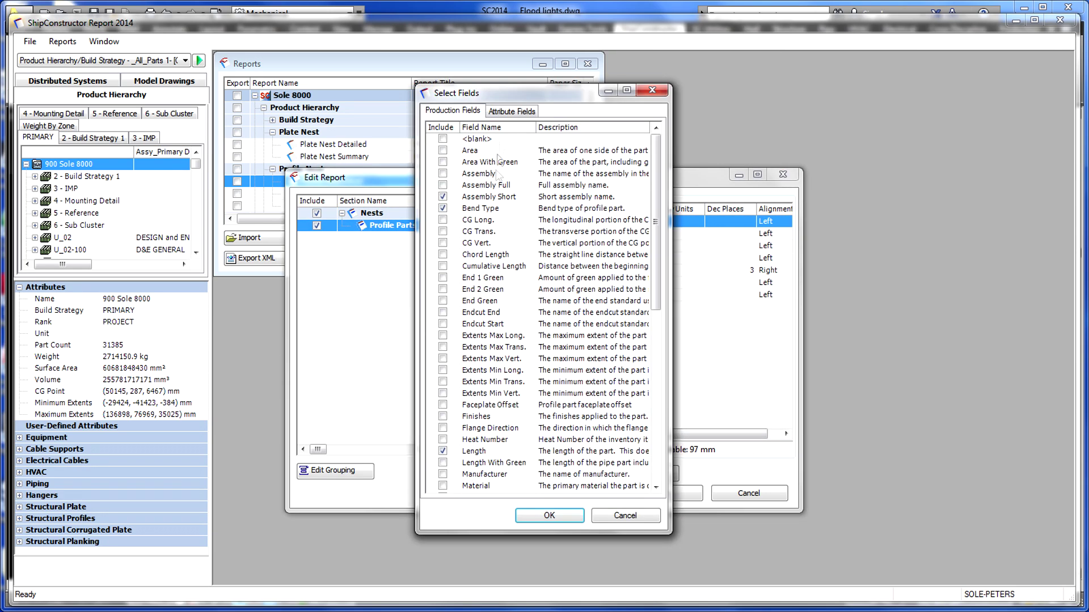
click(507, 116)
click(522, 510)
click(652, 496)
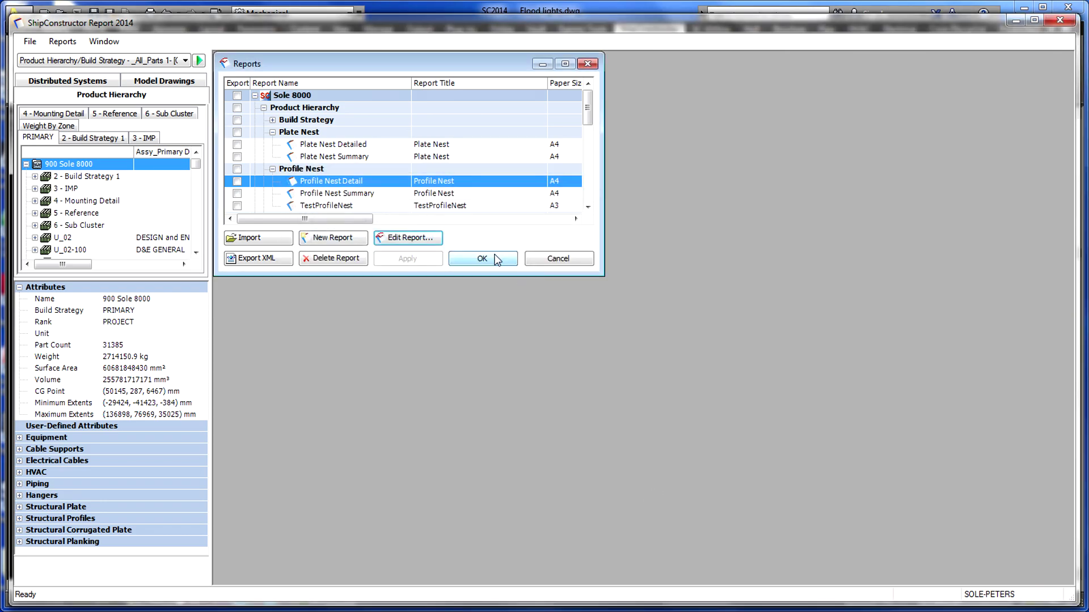
click(566, 256)
- Run the report for Sole 8000 and show page 2 of 10
click(185, 60)
scroll(102, 226, down, 5)
click(152, 307)
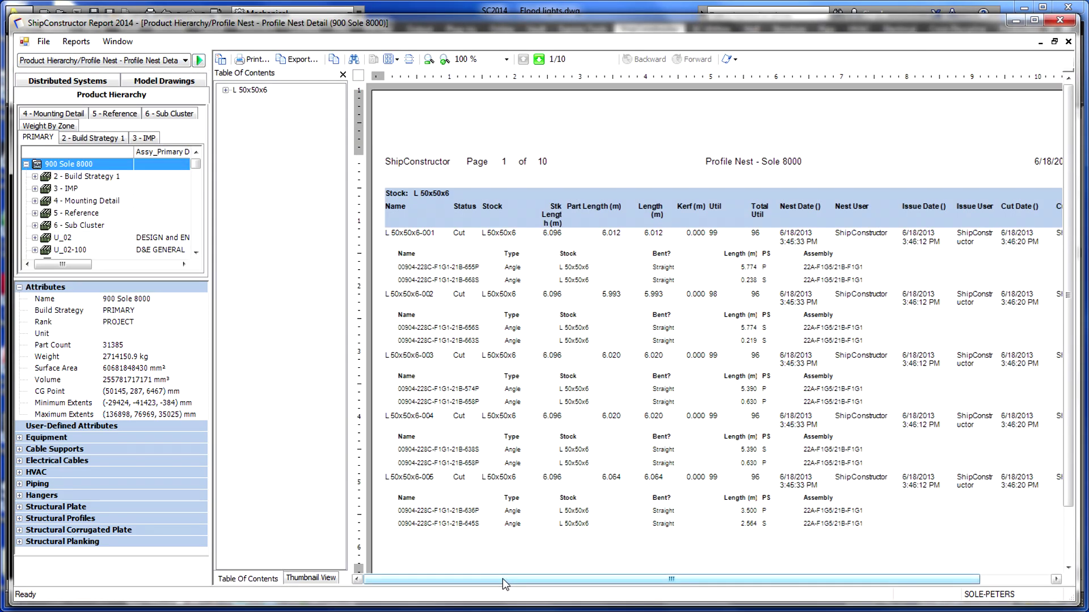
mouse_move(507, 580)
mouse_down()
mouse_move(569, 583)
mouse_move(507, 581)
mouse_up()
click(539, 59)
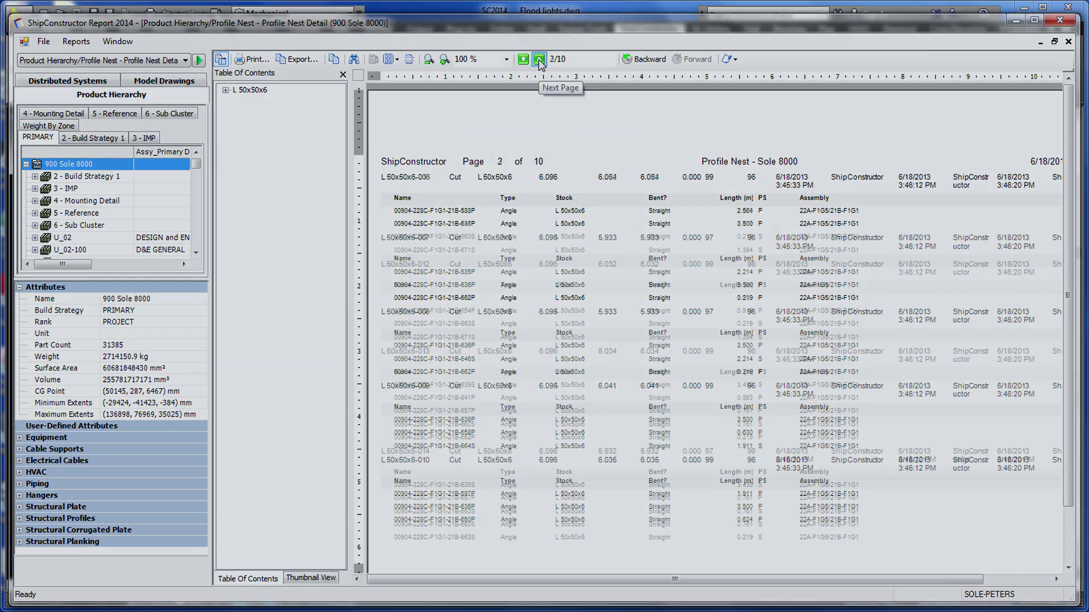